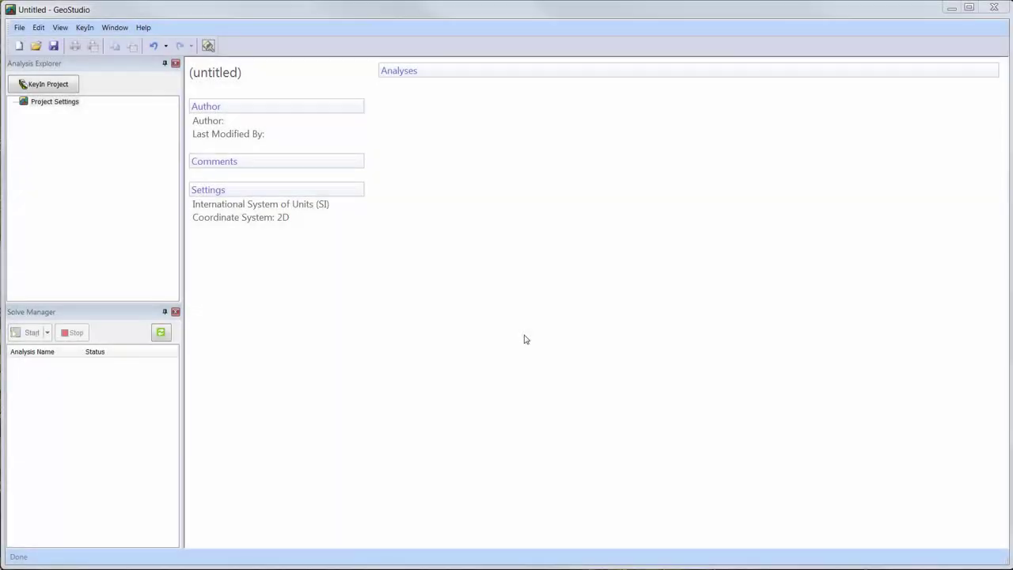
# - Add a Steady-State SEEP/W analysis to the project and set its dimension to 1D
pyautogui.click(36, 88)
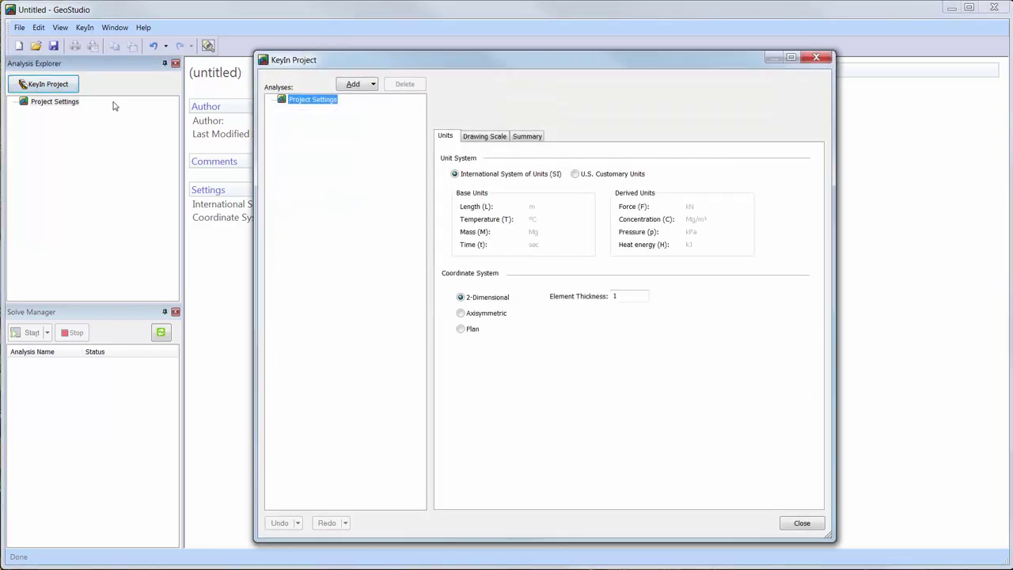
pyautogui.click(485, 304)
pyautogui.click(374, 84)
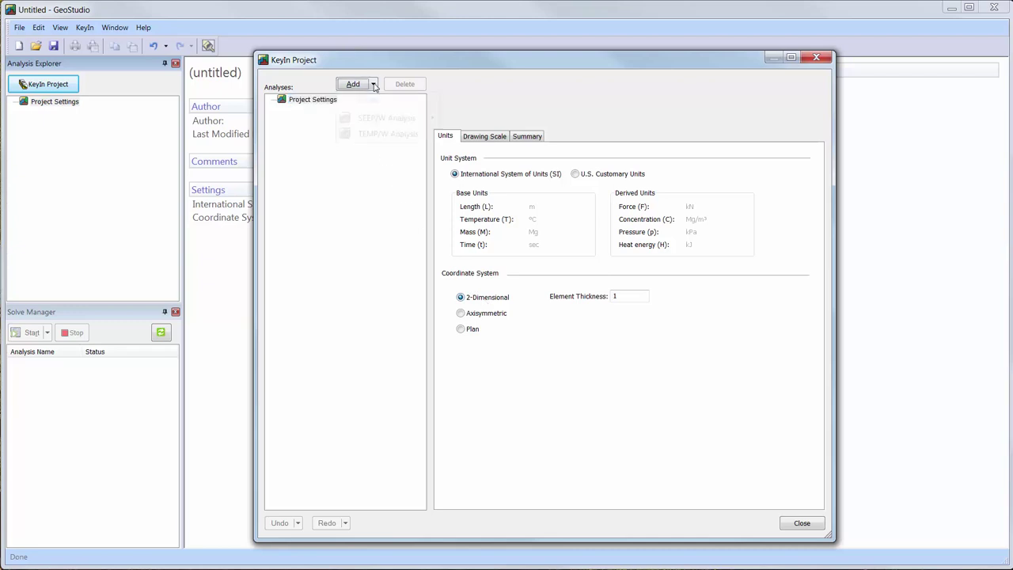
pyautogui.moveTo(377, 123)
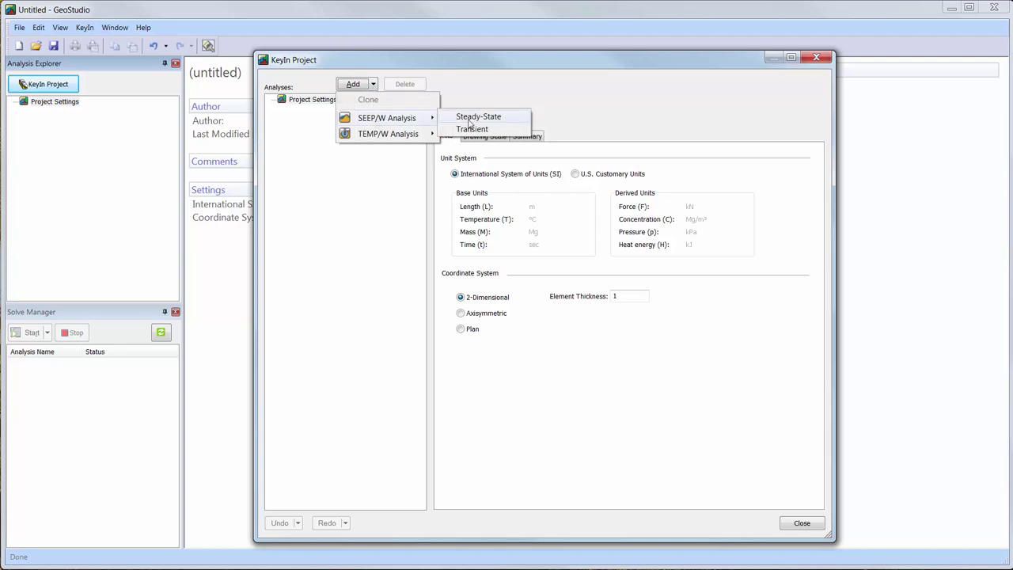
pyautogui.click(470, 123)
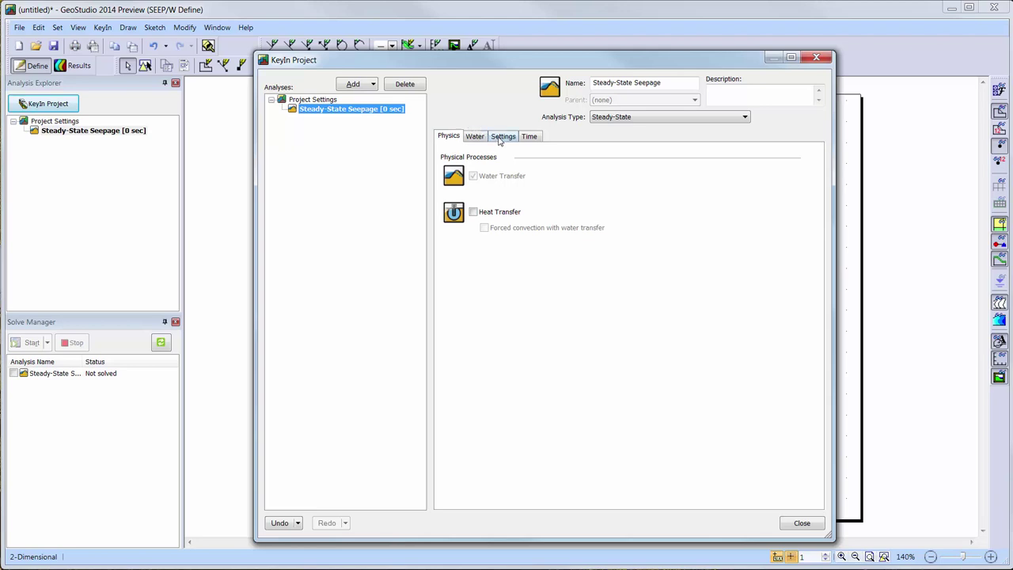
pyautogui.click(500, 140)
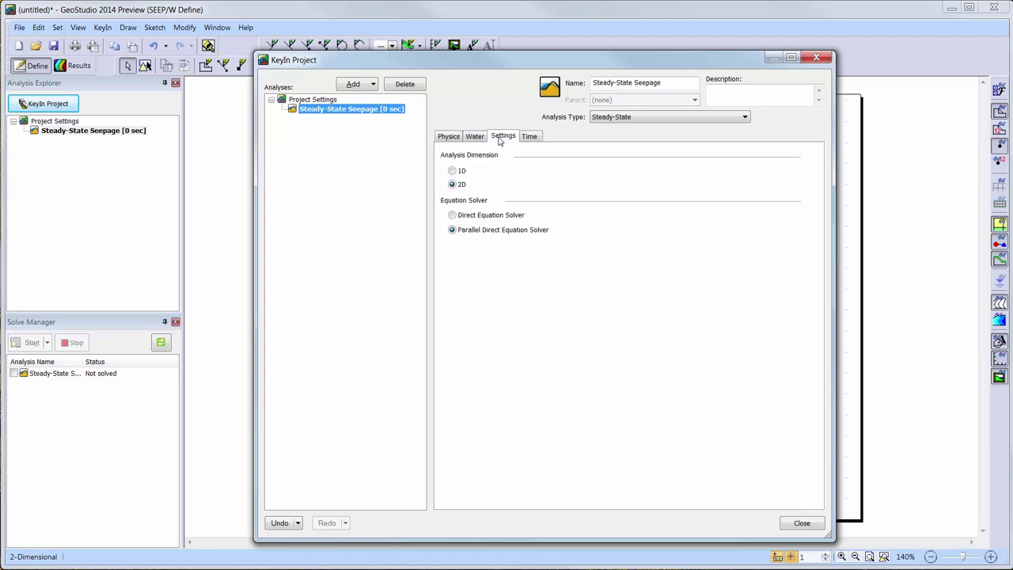
pyautogui.click(452, 171)
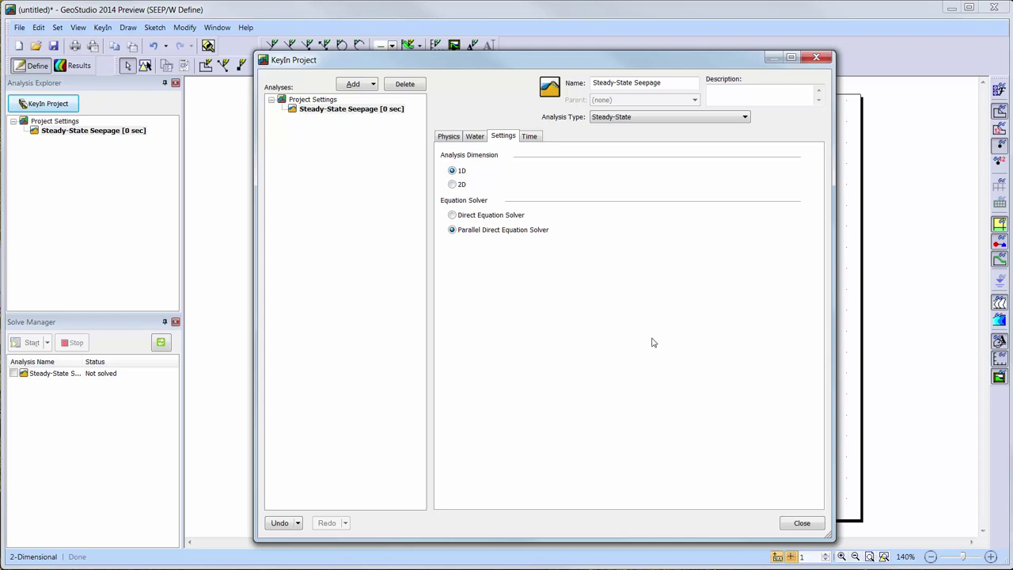
pyautogui.click(801, 524)
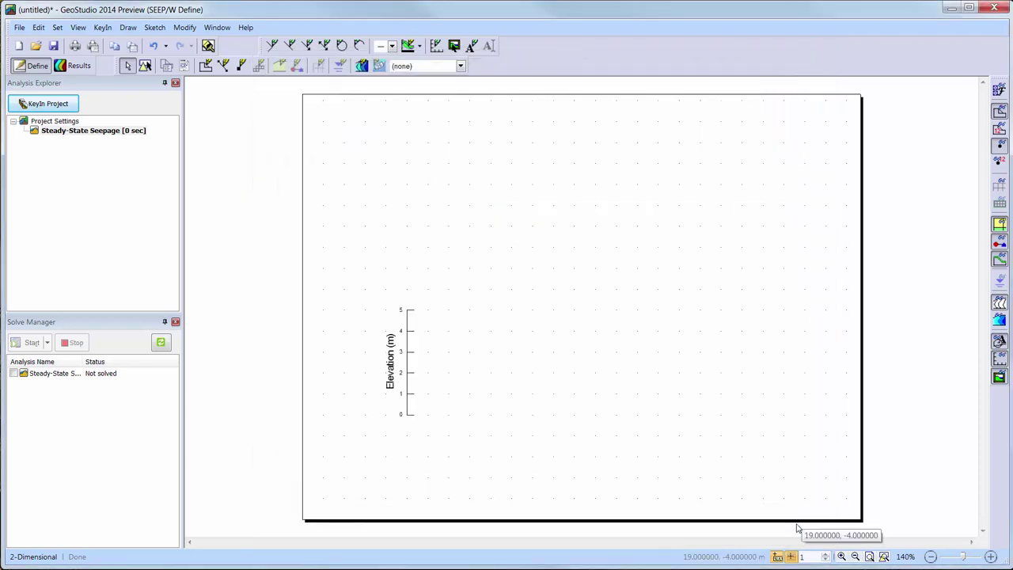
# - Draw a vertical line from the origin (0,0) up to (0,5)
pyautogui.click(225, 68)
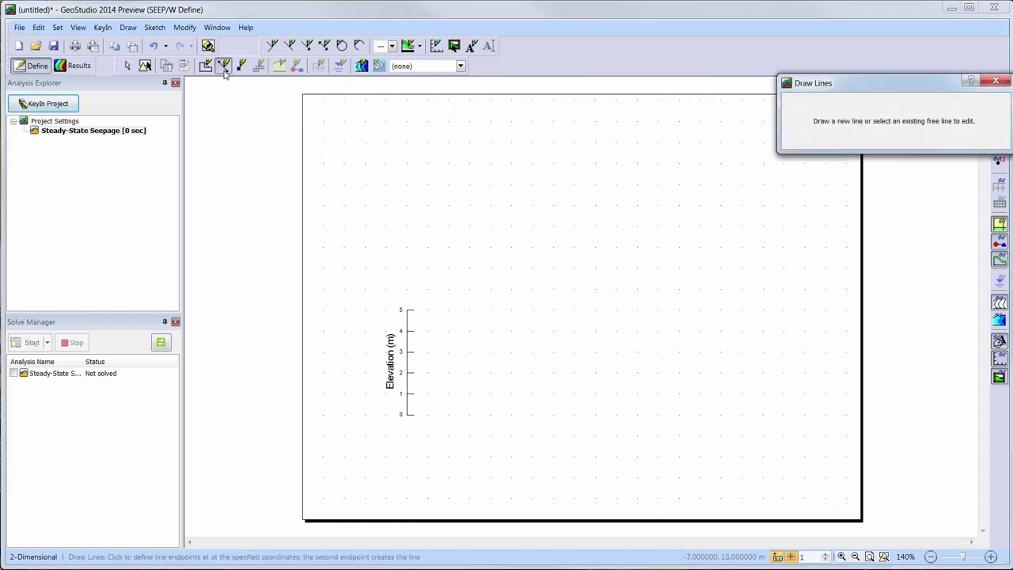
pyautogui.click(407, 414)
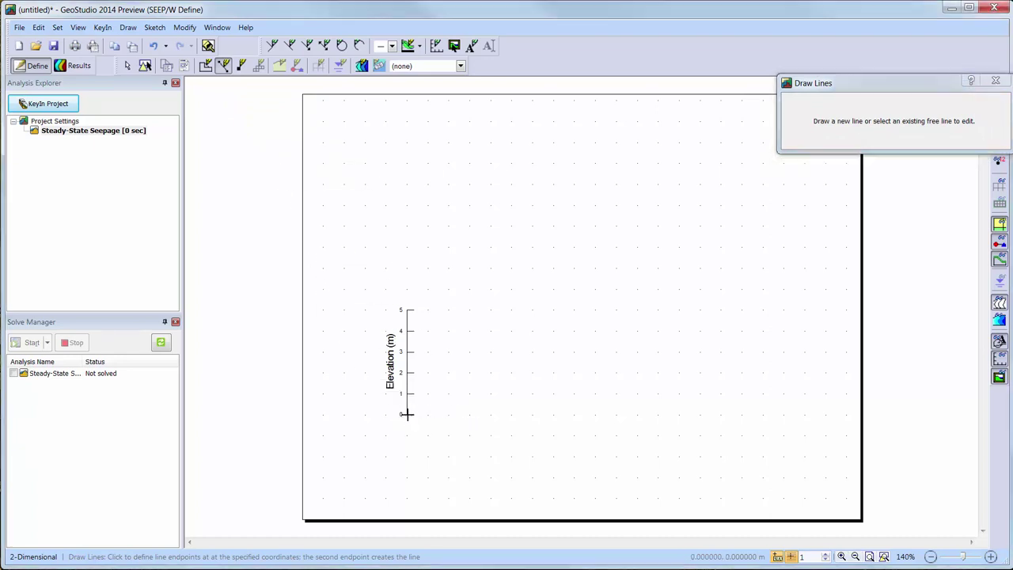
pyautogui.click(408, 310)
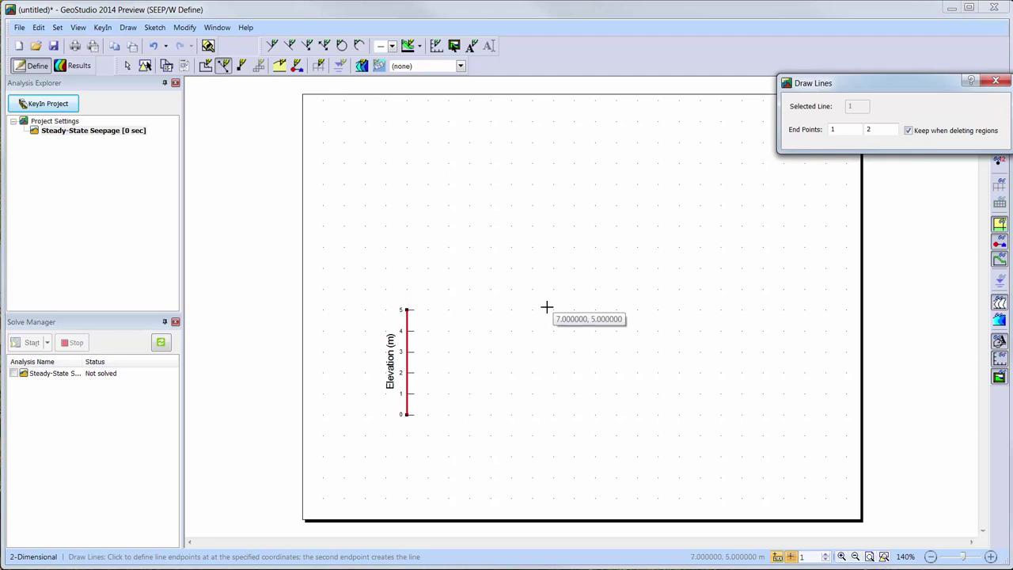
pyautogui.click(996, 82)
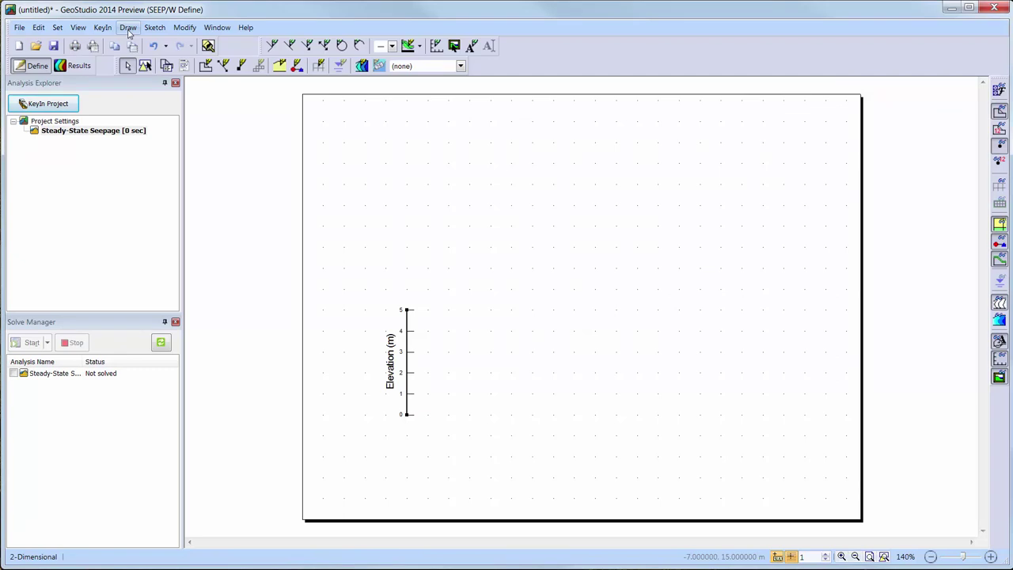
# - Assign the 1 - Sand material to the vertical 0–5 m line
pyautogui.click(128, 30)
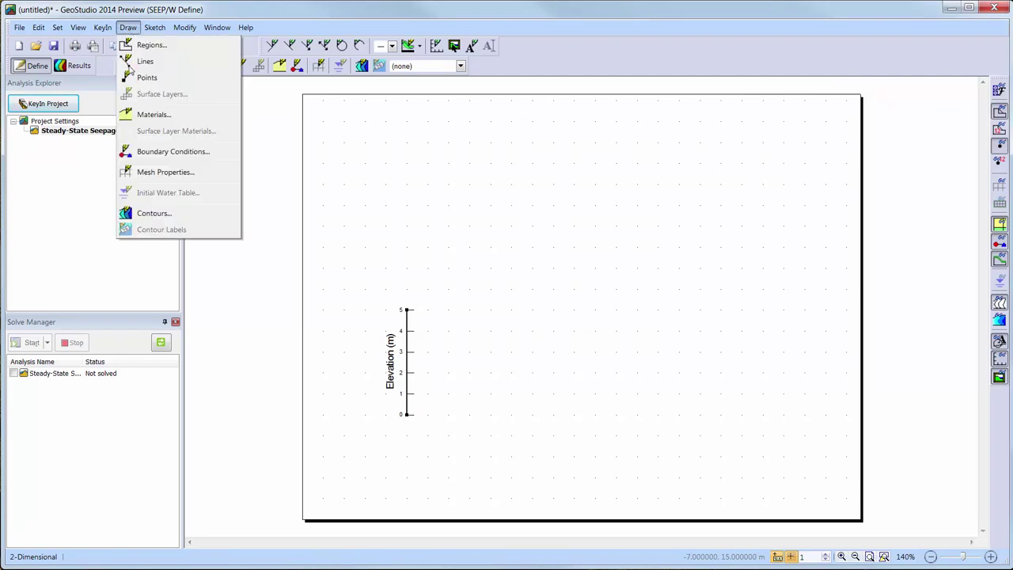
pyautogui.click(138, 113)
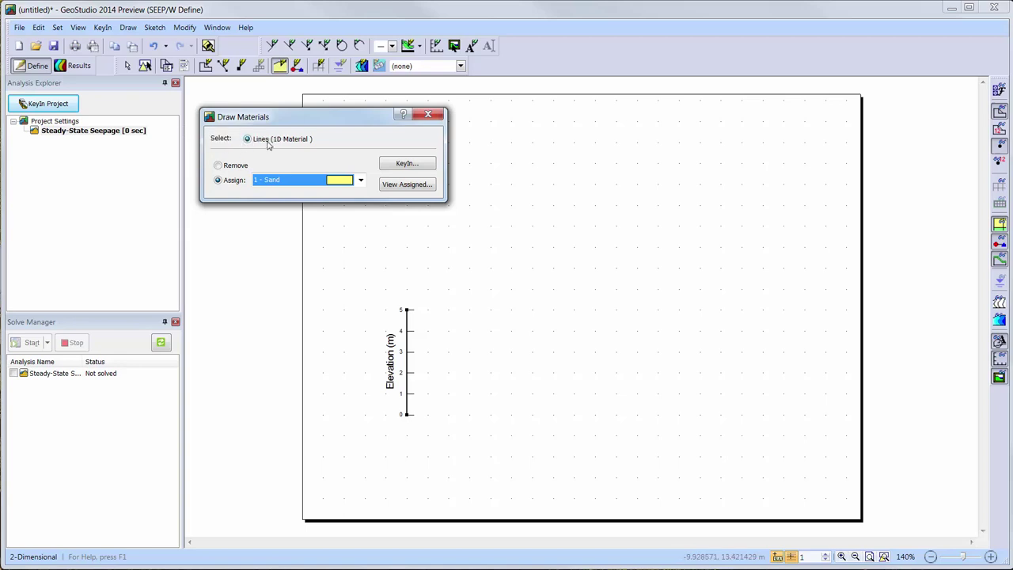
pyautogui.click(407, 353)
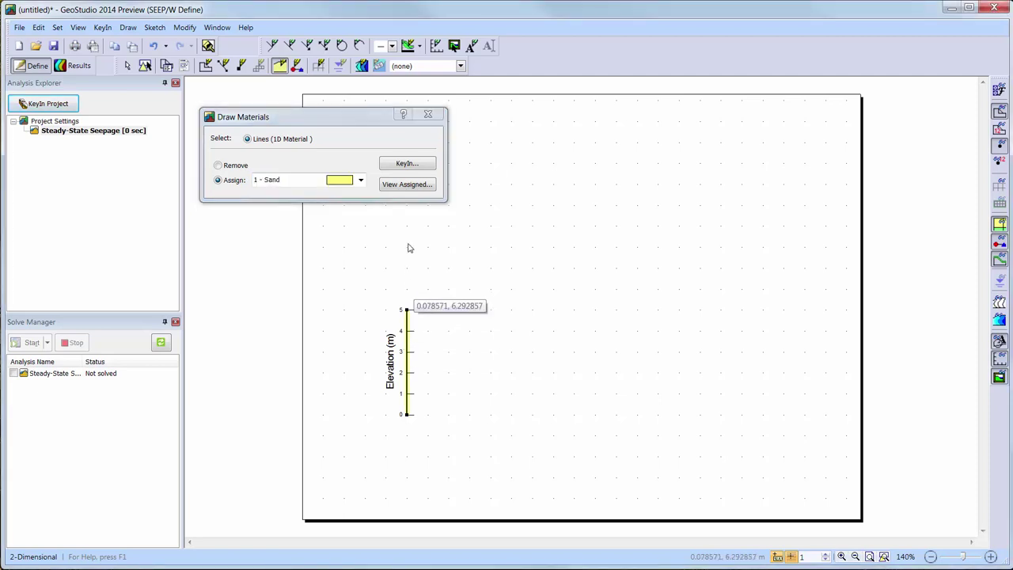
pyautogui.click(427, 116)
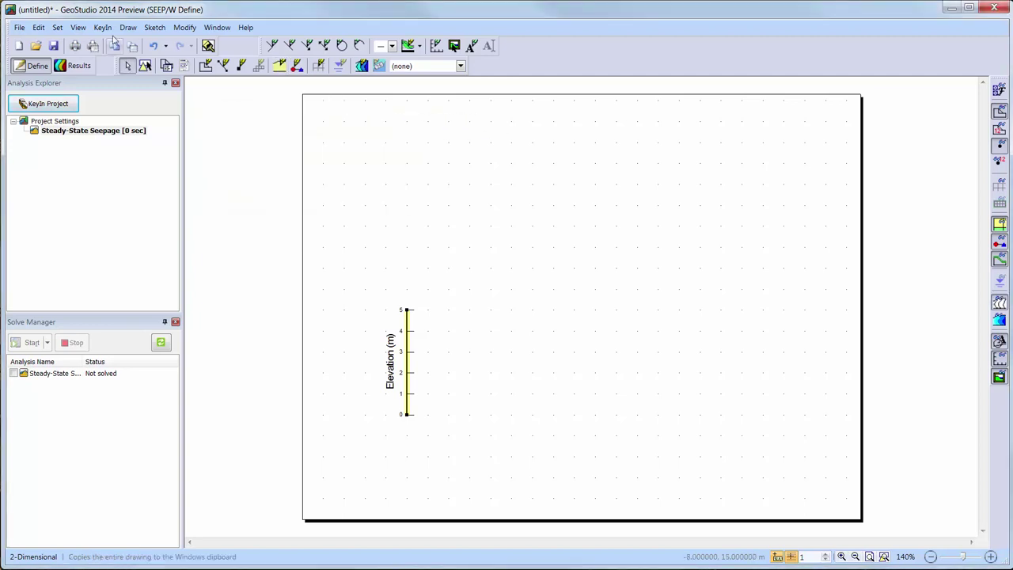
pyautogui.click(106, 30)
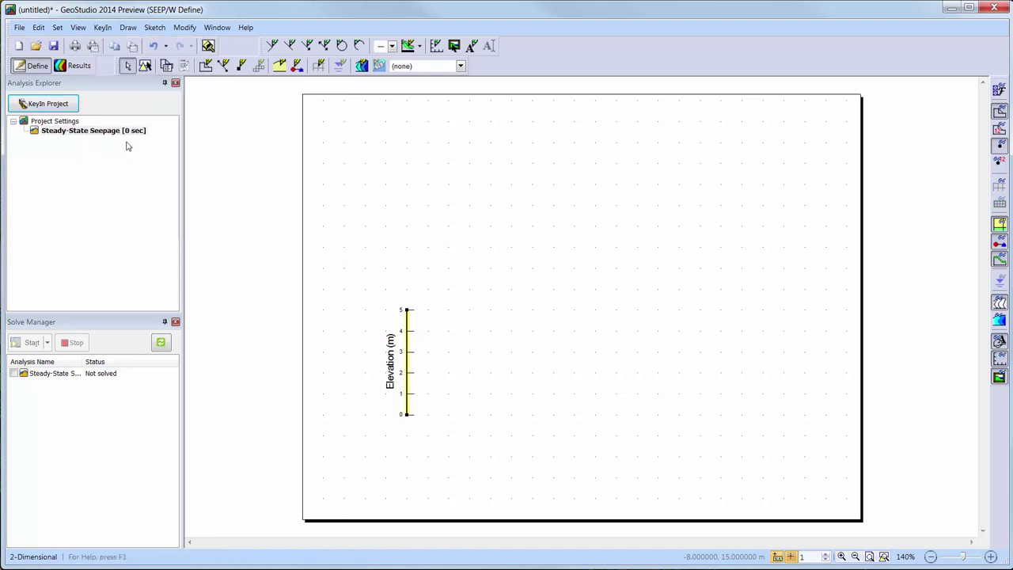
# - Review the Flux in boundary condition's 0.0001 m/sec unit flux, then start drawing point boundary conditions
pyautogui.click(127, 140)
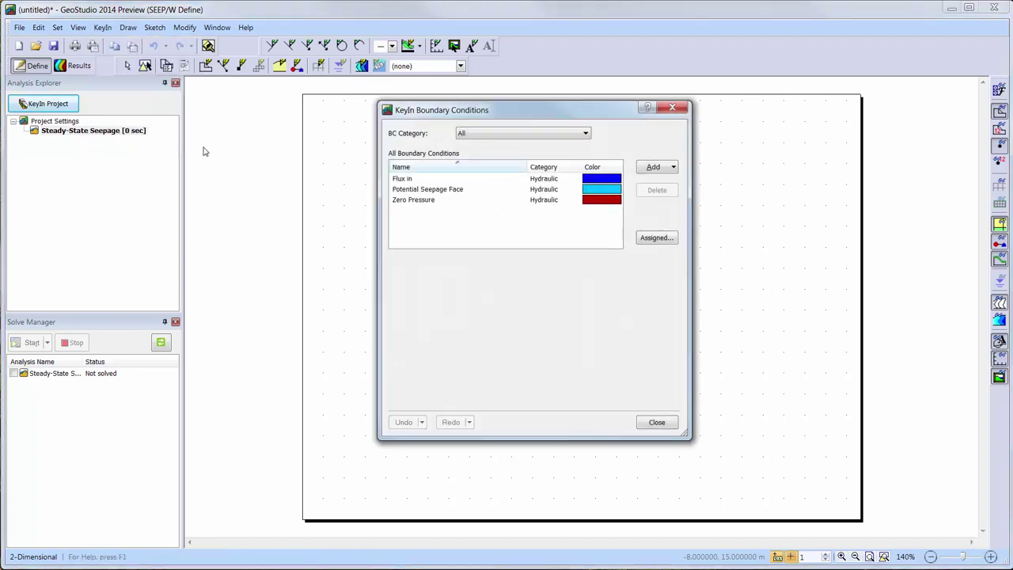
pyautogui.moveTo(417, 116); pyautogui.dragTo(513, 125)
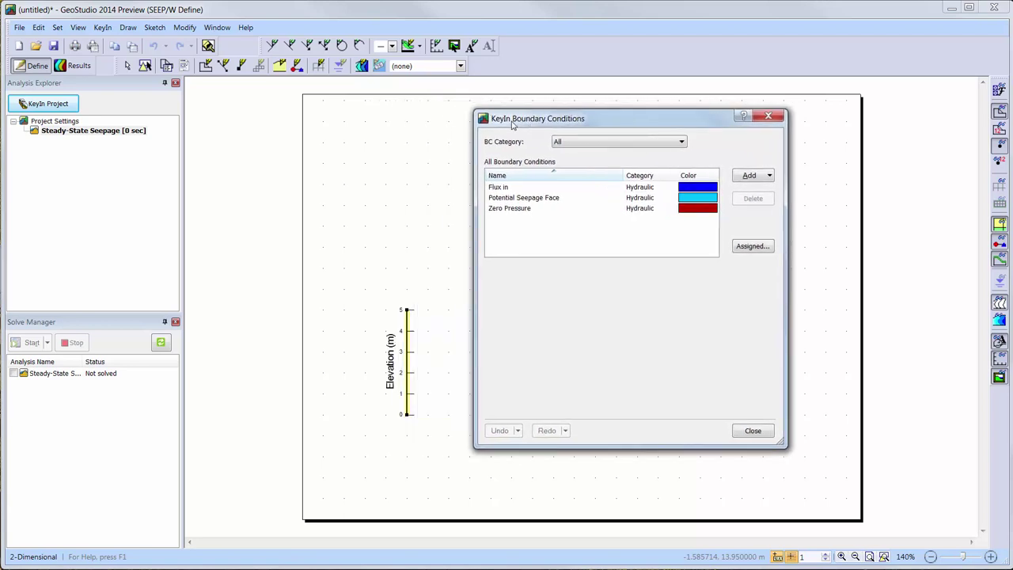
pyautogui.click(535, 189)
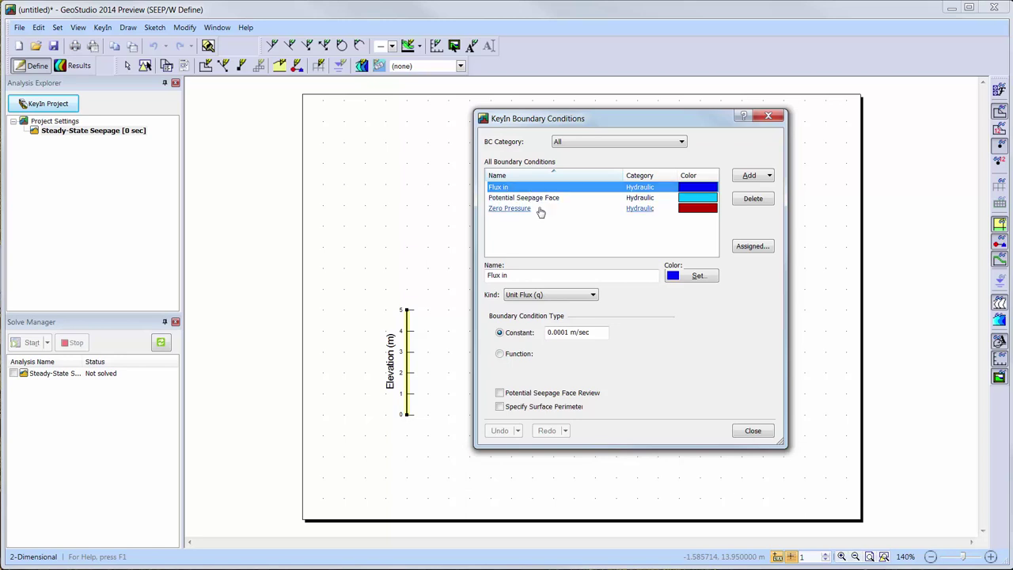
pyautogui.click(753, 432)
pyautogui.click(298, 67)
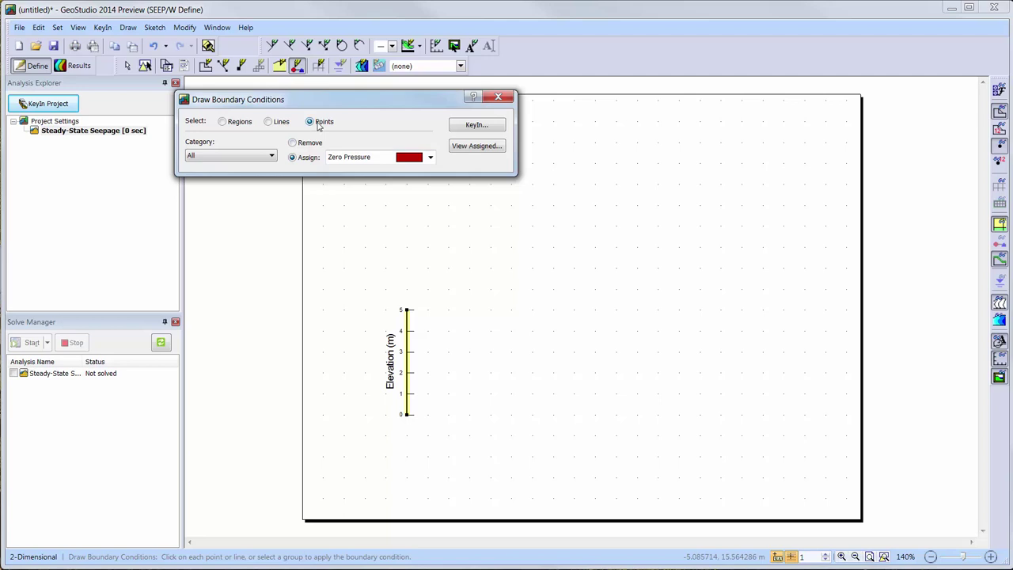
# - Apply Zero Pressure at the column's base point and select Flux In for the top
pyautogui.click(408, 418)
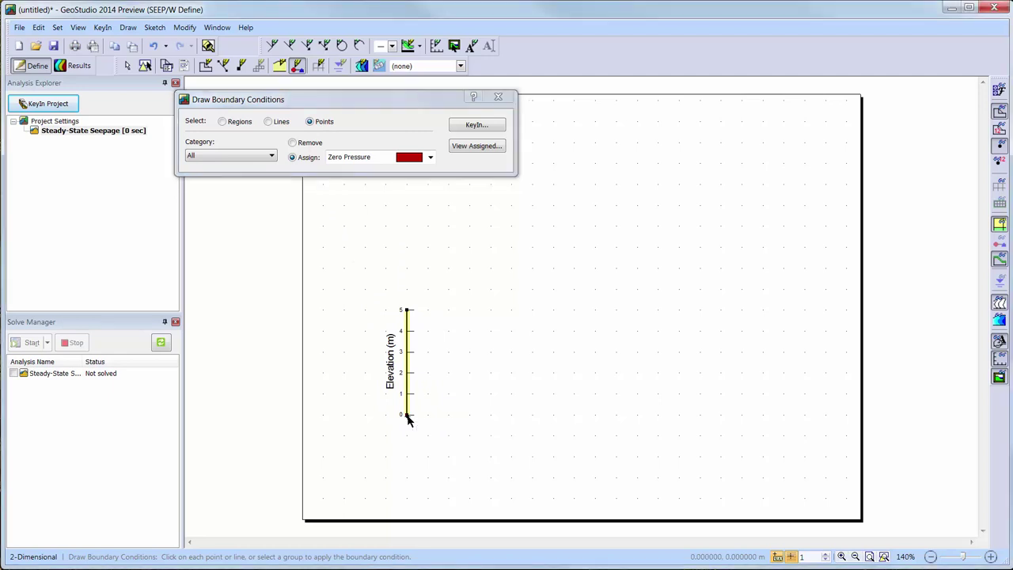
pyautogui.click(430, 158)
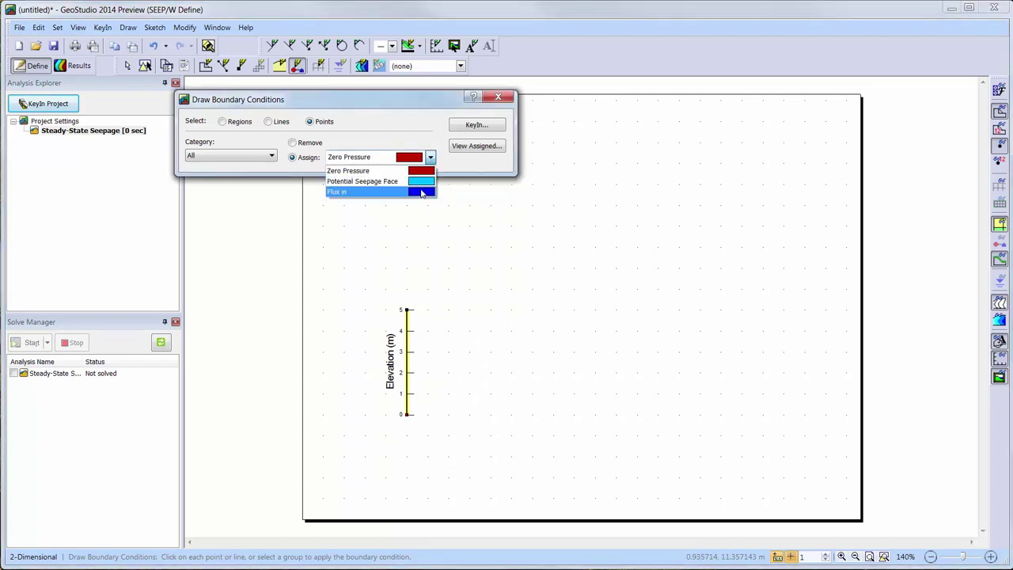
pyautogui.click(422, 193)
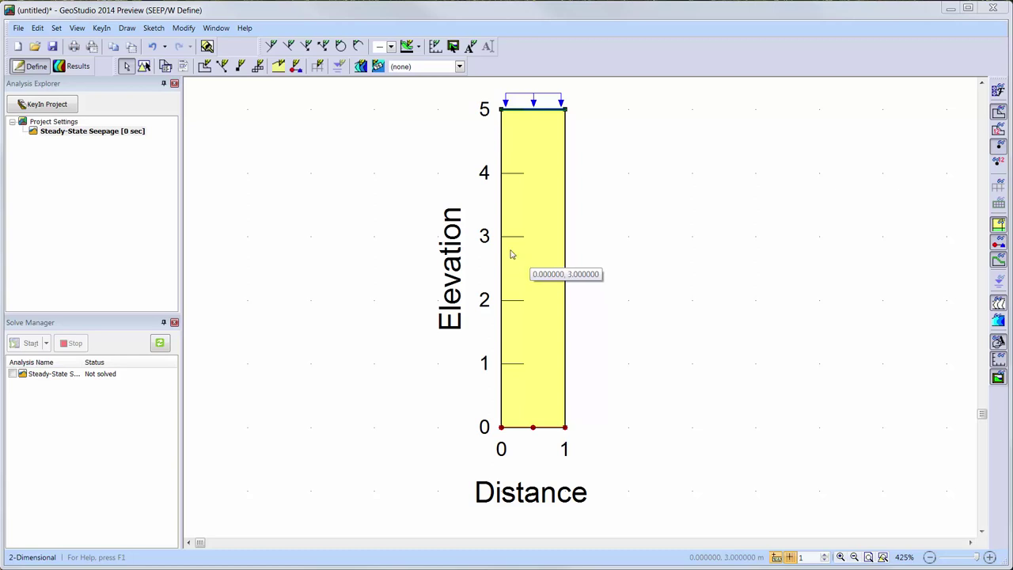
# - Remove the Sand material from the rectangular column region
pyautogui.click(281, 70)
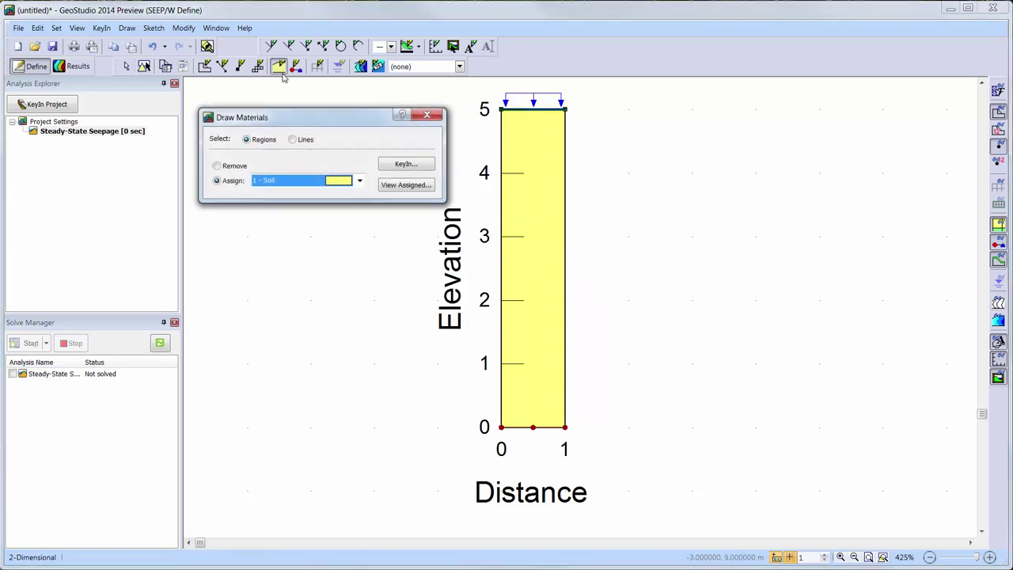
pyautogui.click(240, 169)
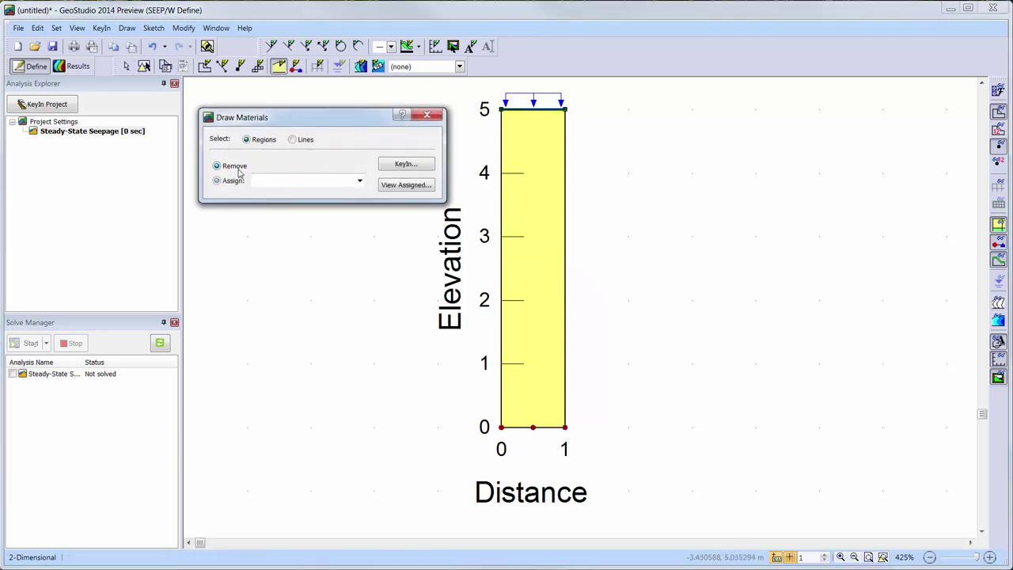
pyautogui.click(519, 301)
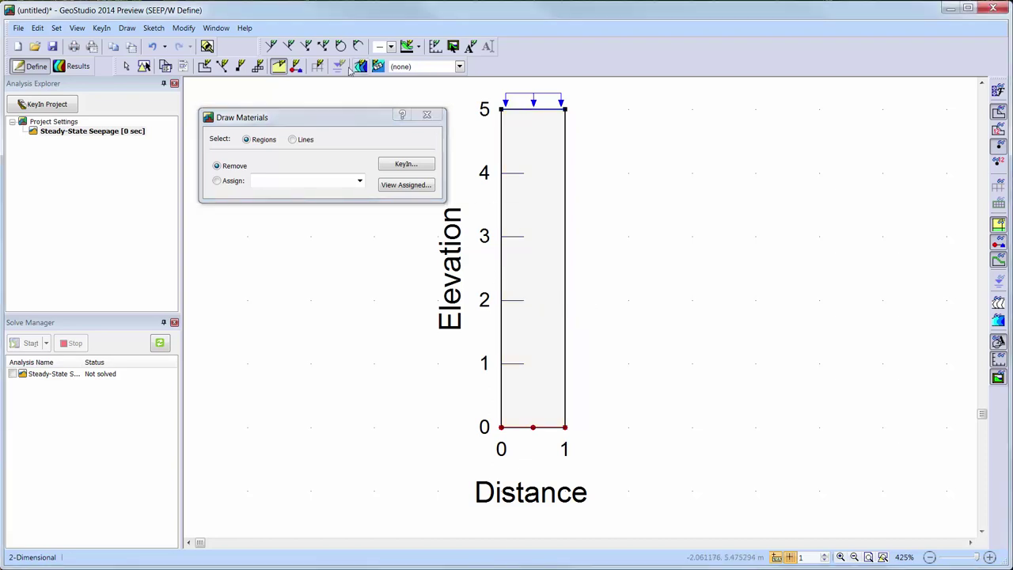
# - Remove the flux boundary condition from the column's top edge
pyautogui.click(297, 67)
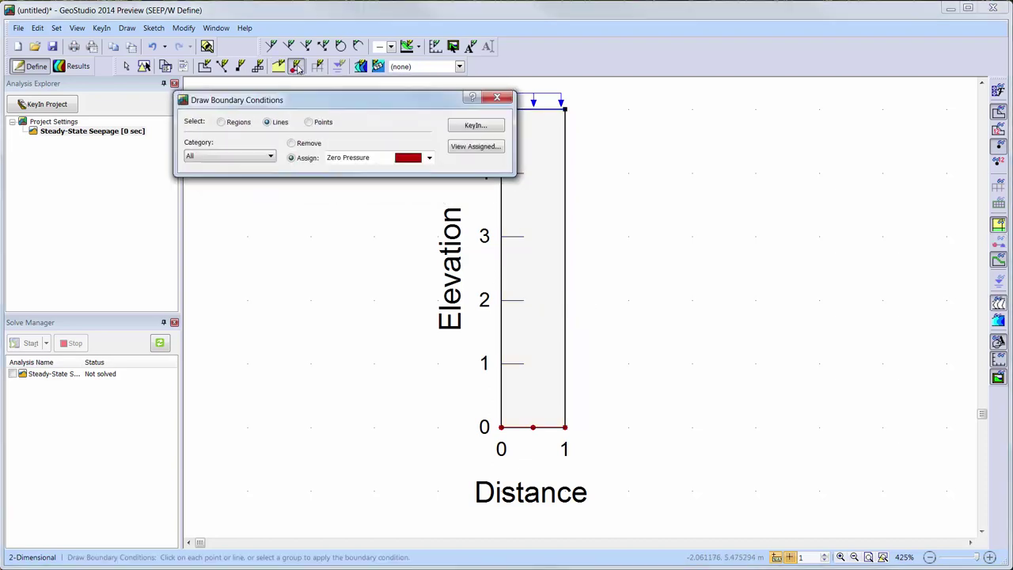
pyautogui.click(292, 143)
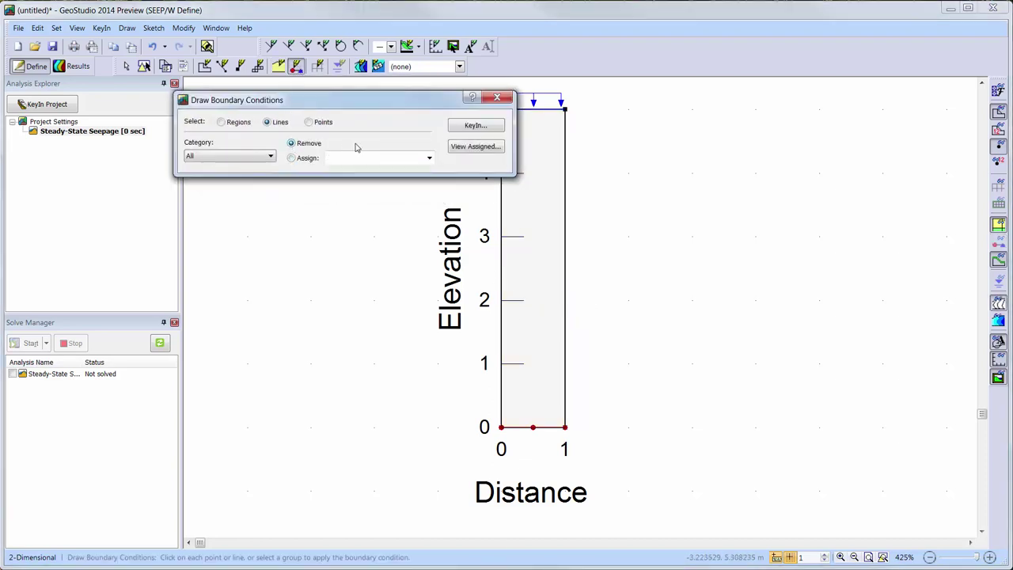
pyautogui.click(529, 109)
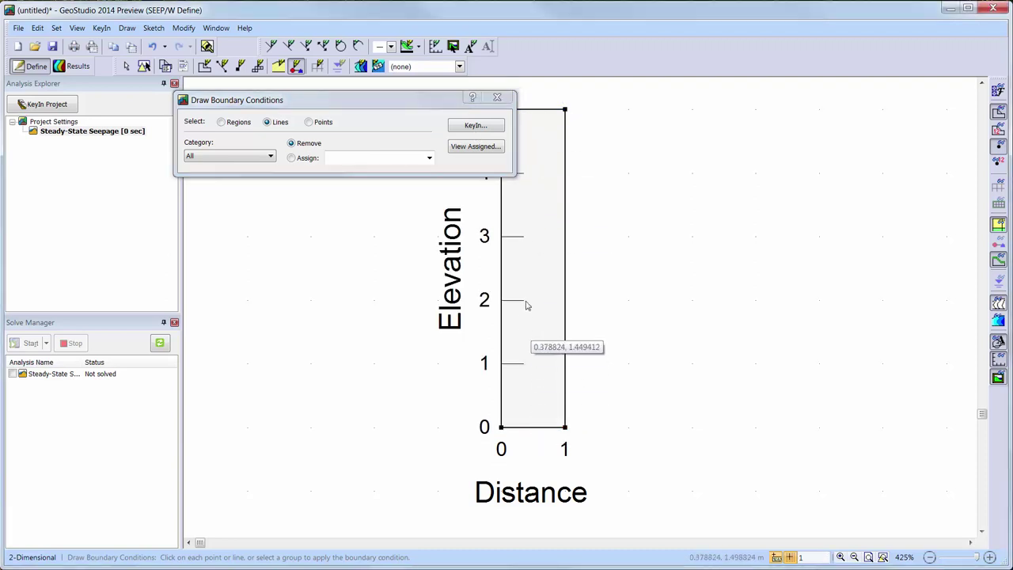
pyautogui.click(493, 98)
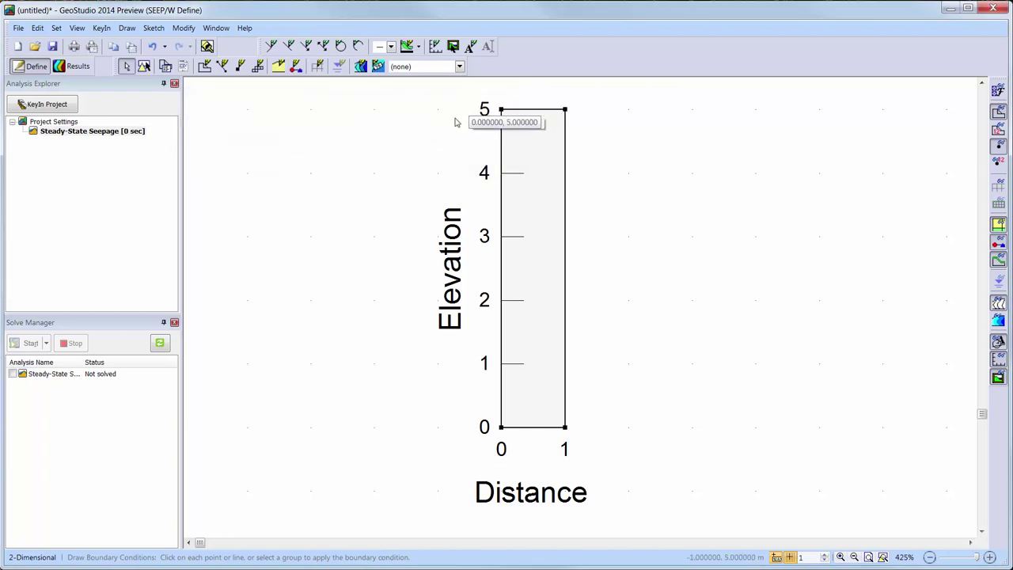
# - Switch the Steady-State Seepage analysis to 1D, keeping the 2-Dimensional project coordinate system
pyautogui.click(54, 107)
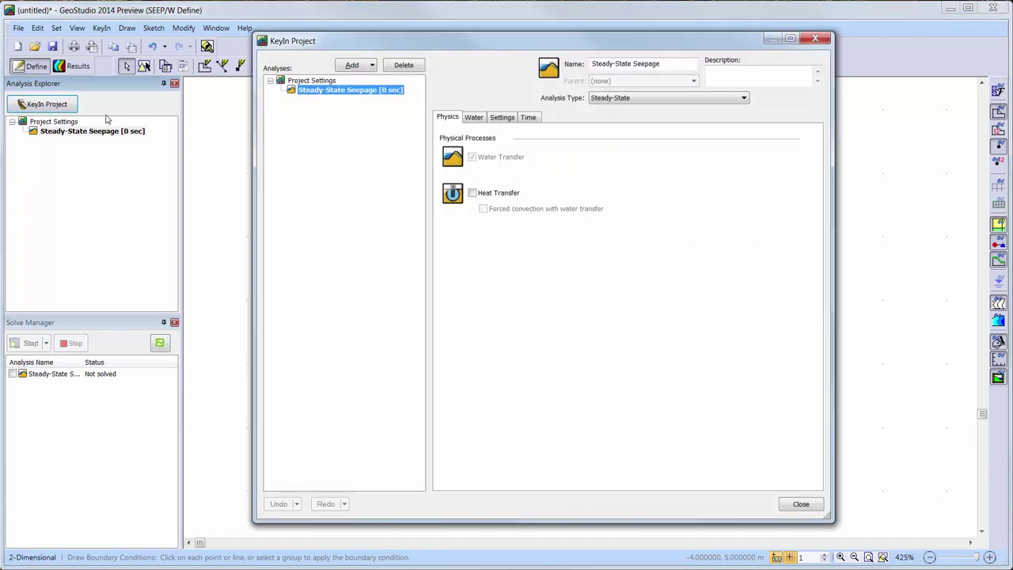
pyautogui.click(503, 120)
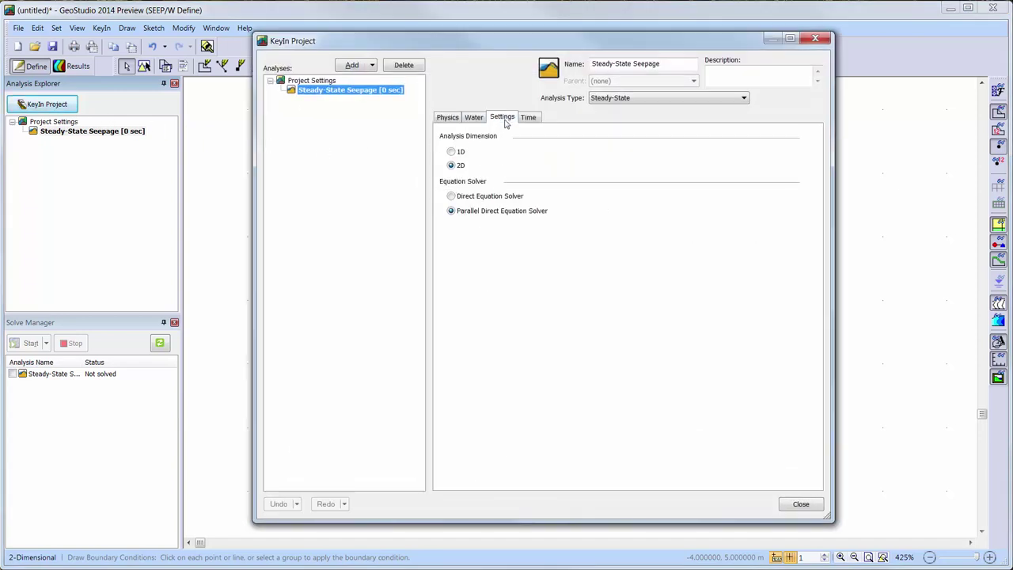
pyautogui.click(452, 152)
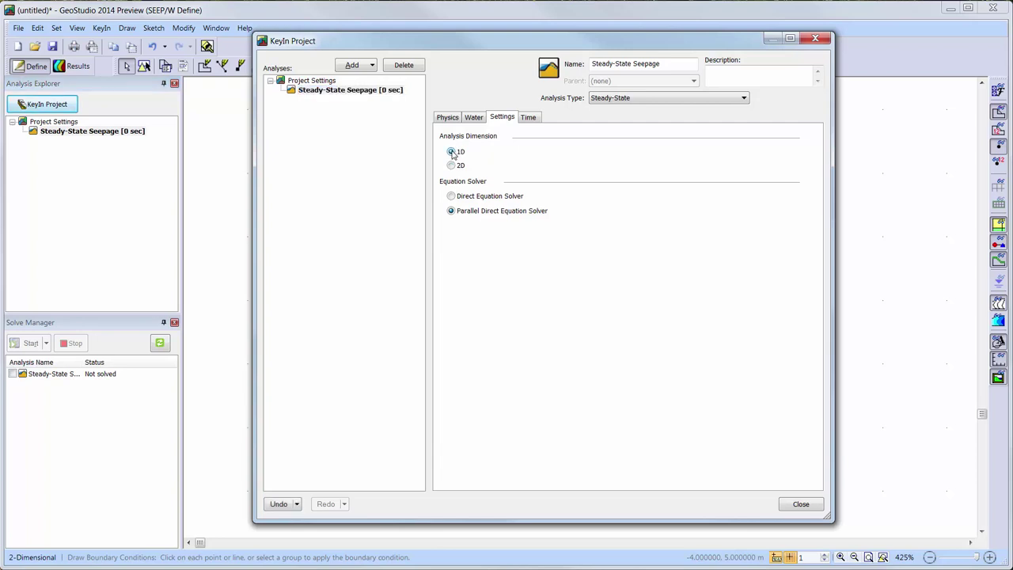
pyautogui.click(311, 81)
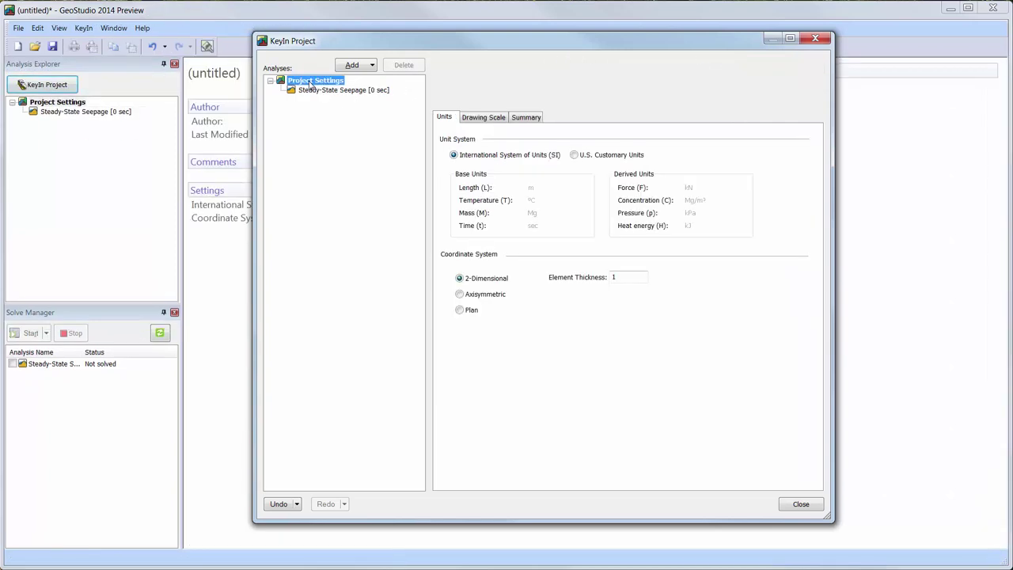
pyautogui.click(459, 279)
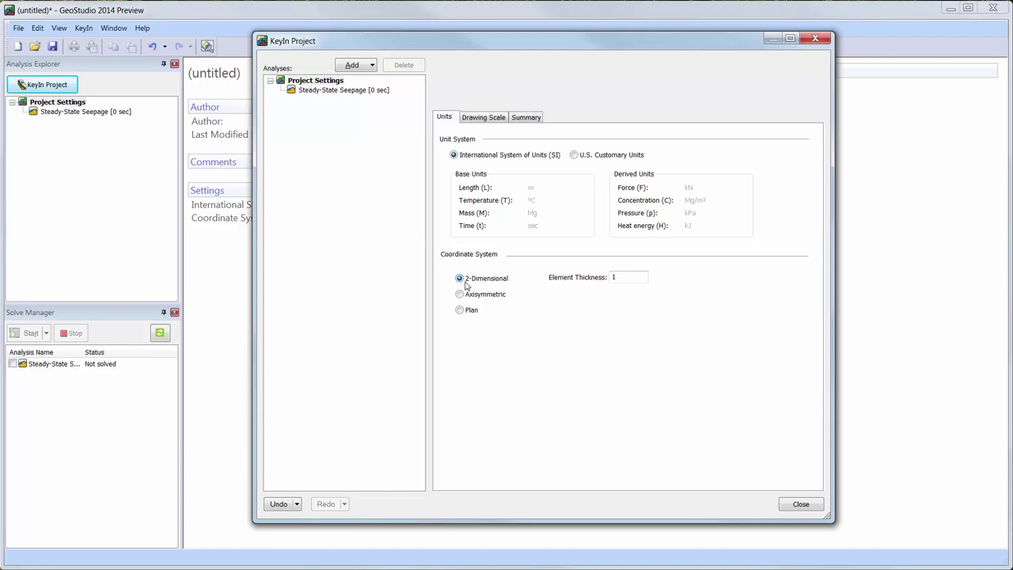
pyautogui.click(365, 91)
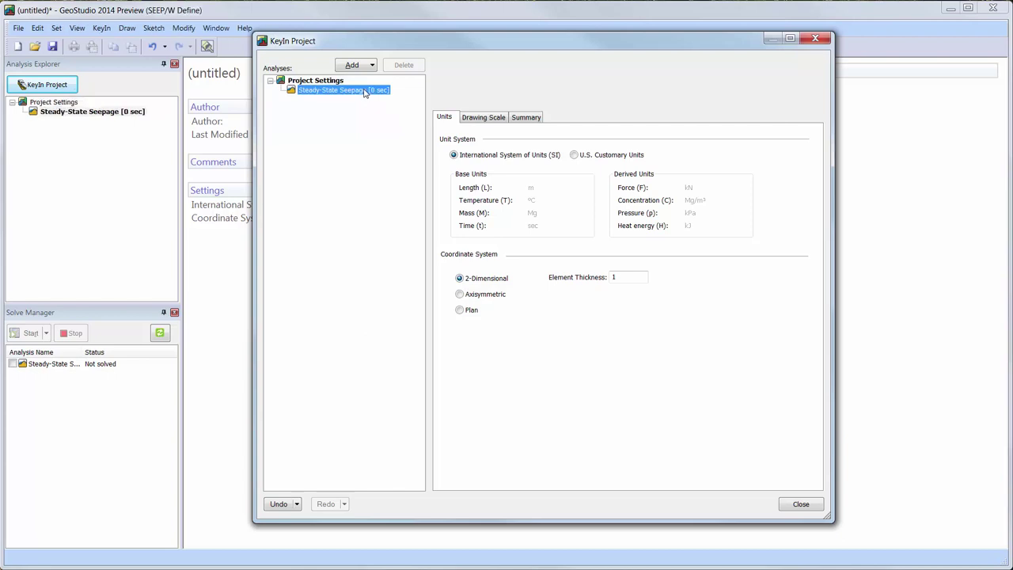
pyautogui.click(806, 507)
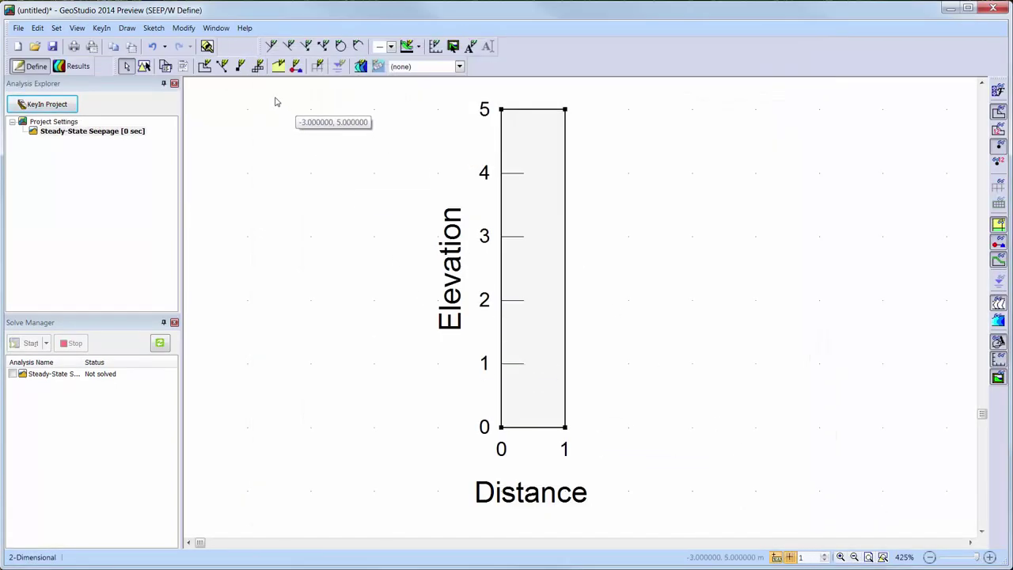
# - Assign 1 - Soil to the column's left edge line from elevation 0 to 5 m
pyautogui.click(278, 66)
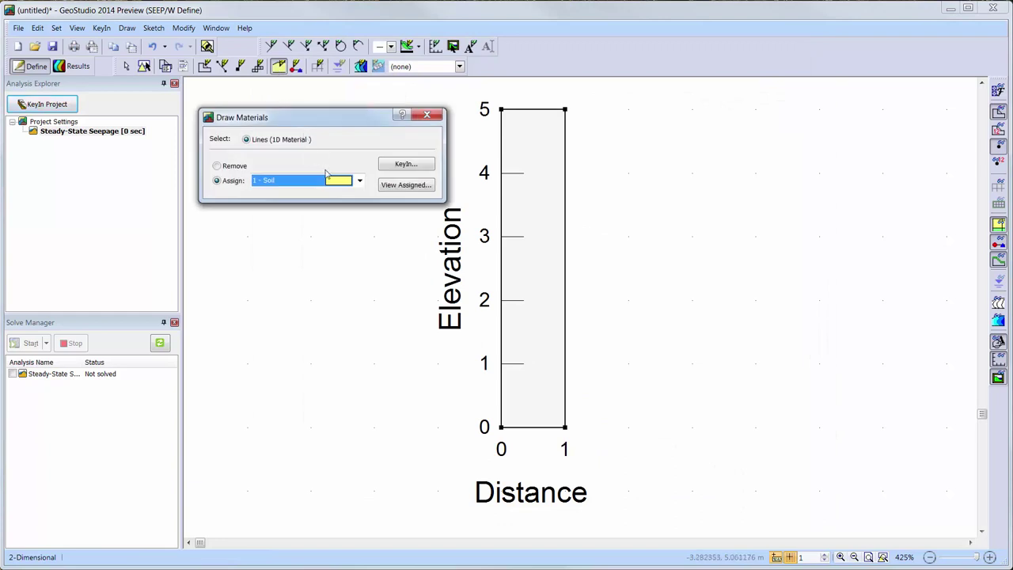
pyautogui.click(502, 209)
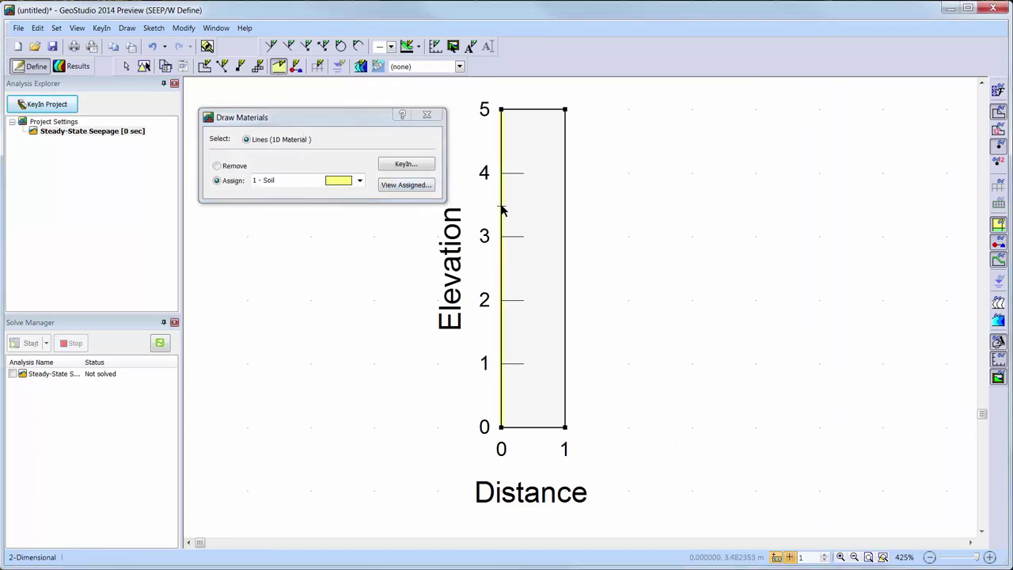
pyautogui.click(428, 115)
# - Apply Zero Pressure at the soil line's base point and Unit Flux at its top point
pyautogui.click(296, 66)
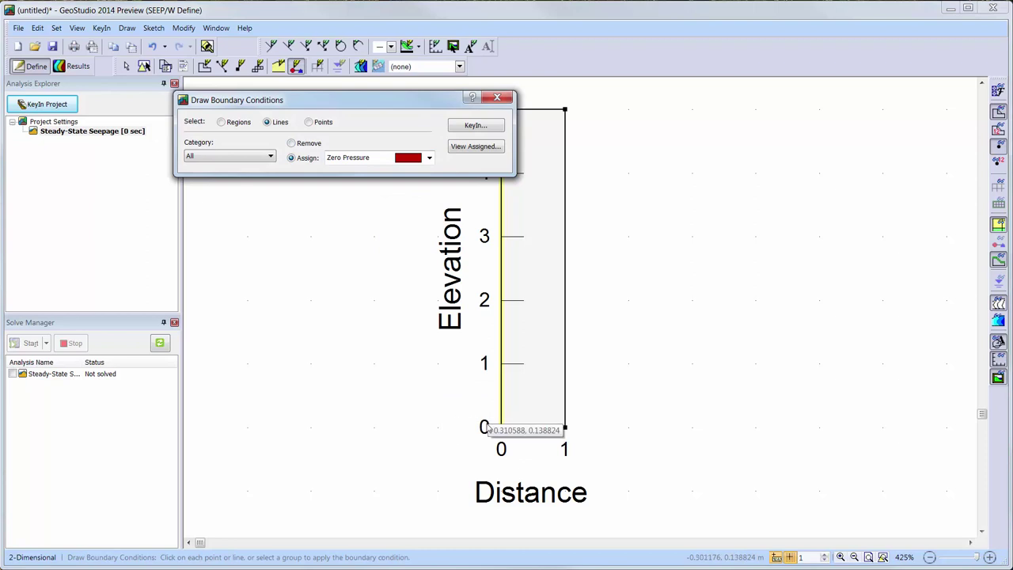
pyautogui.click(309, 122)
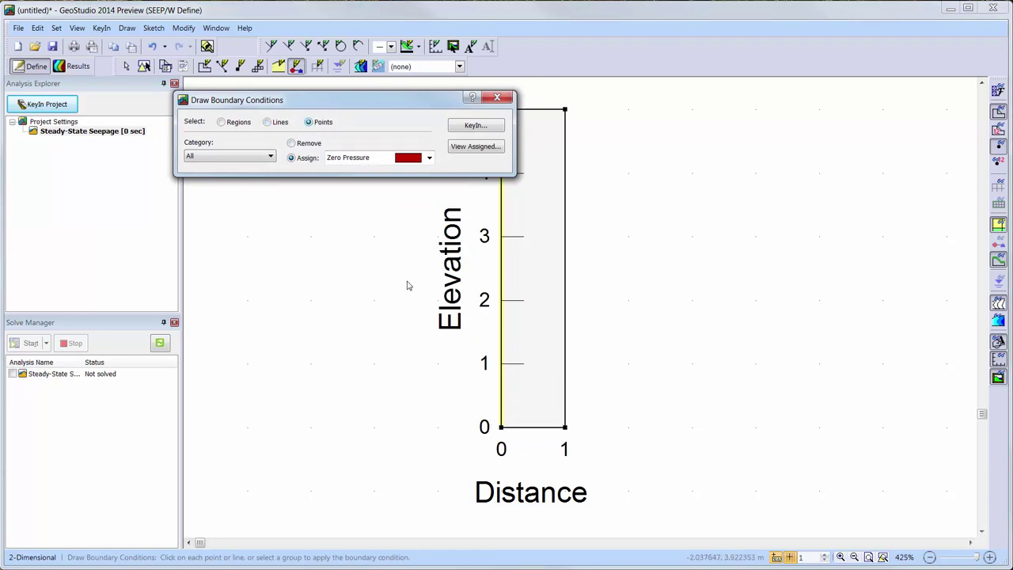
pyautogui.click(502, 428)
pyautogui.click(372, 157)
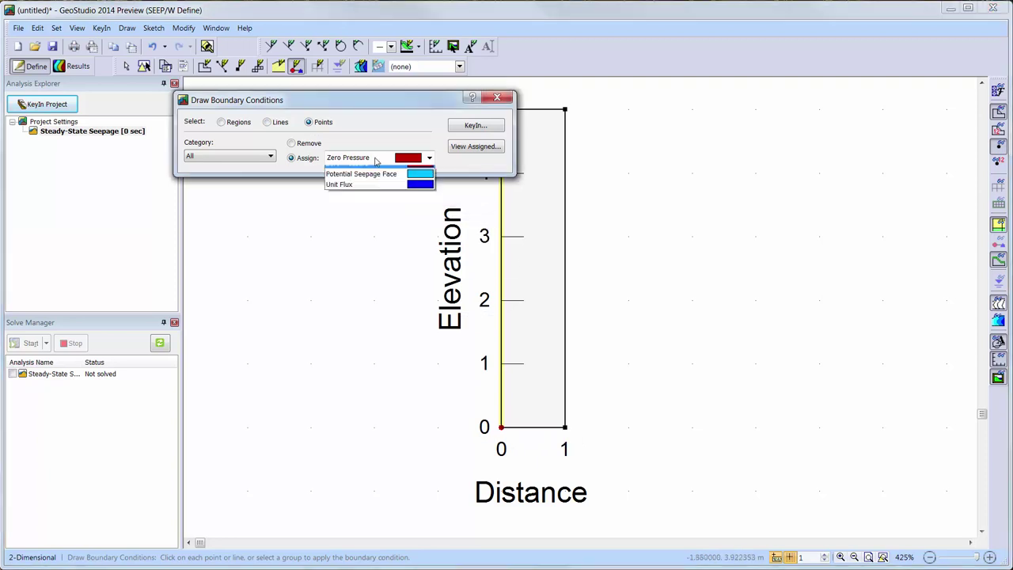
pyautogui.click(373, 192)
pyautogui.moveTo(380, 101); pyautogui.dragTo(327, 111)
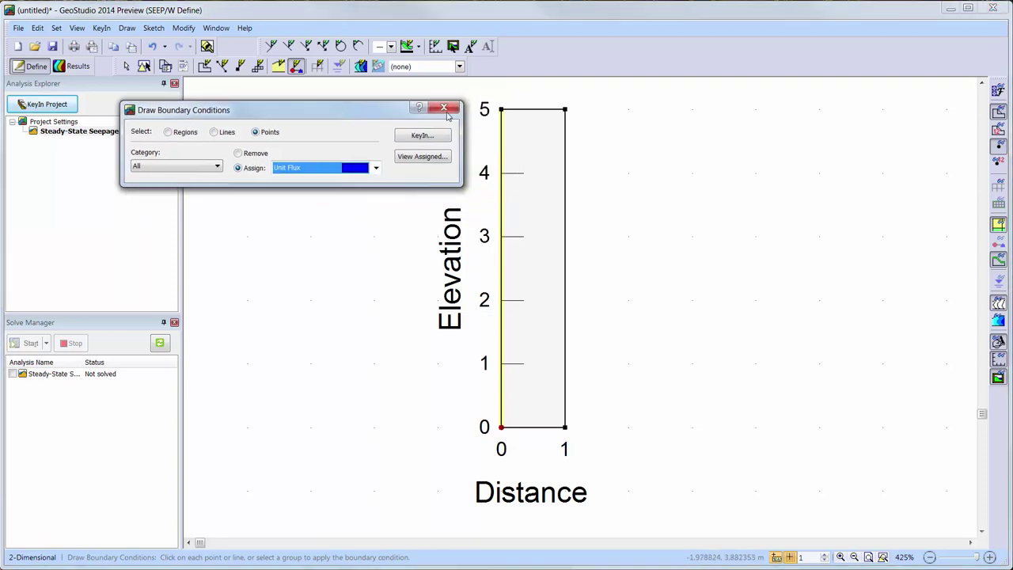
pyautogui.click(501, 111)
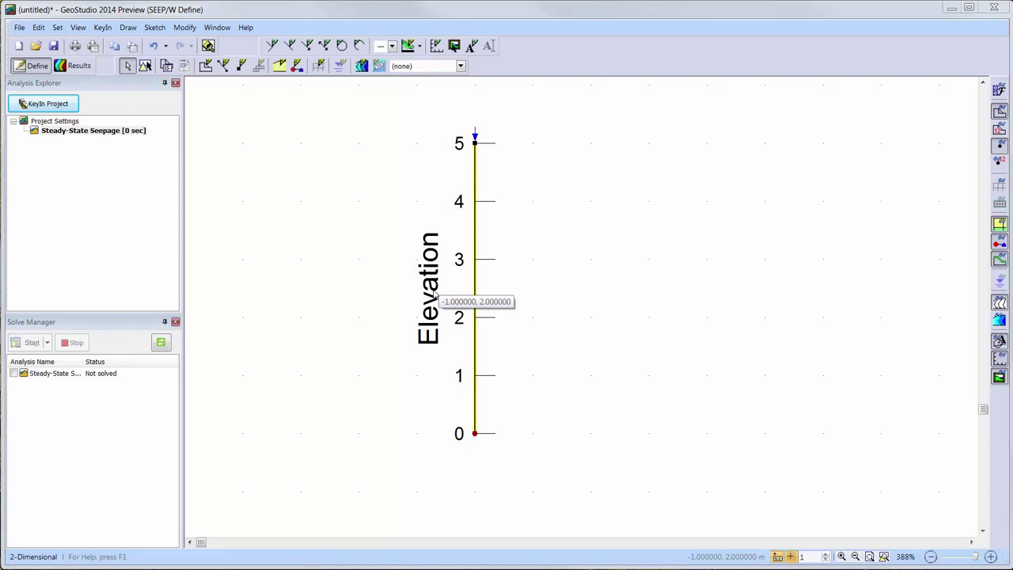
# - Change the approximate global element size from 0.5 to 0.01 m and zoom in to inspect the nodes
pyautogui.click(318, 67)
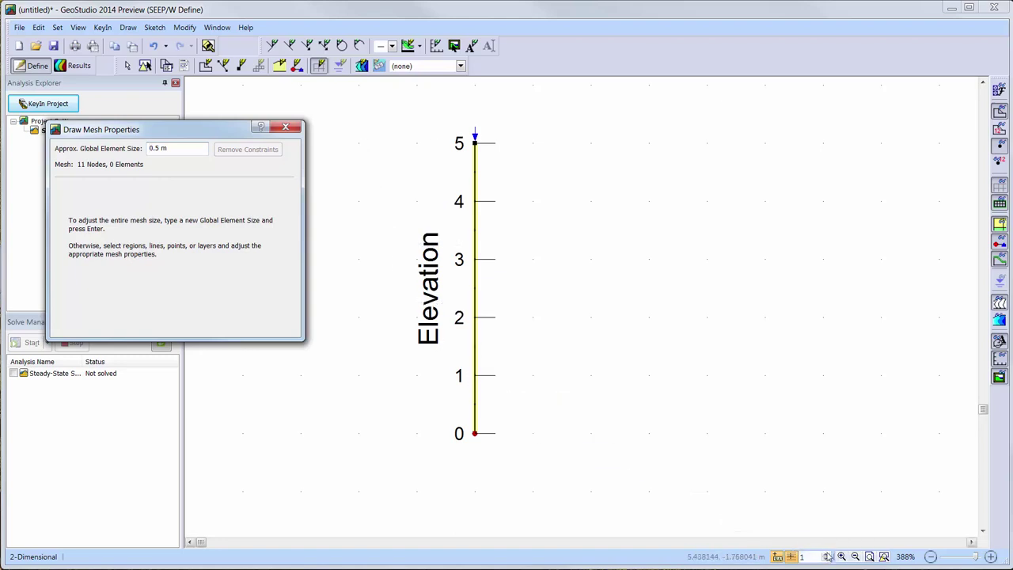
pyautogui.click(842, 557)
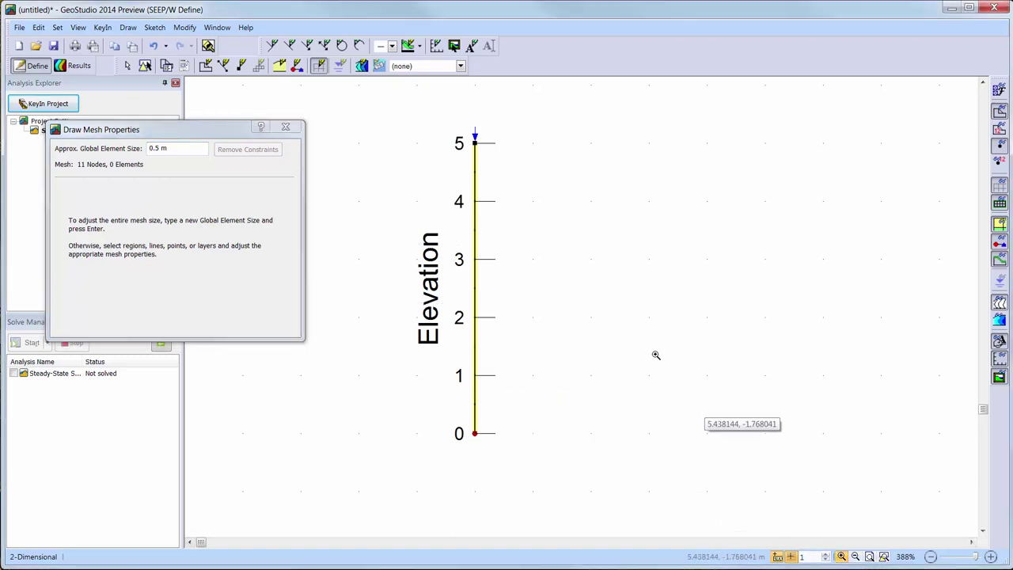
pyautogui.moveTo(423, 122); pyautogui.dragTo(523, 222)
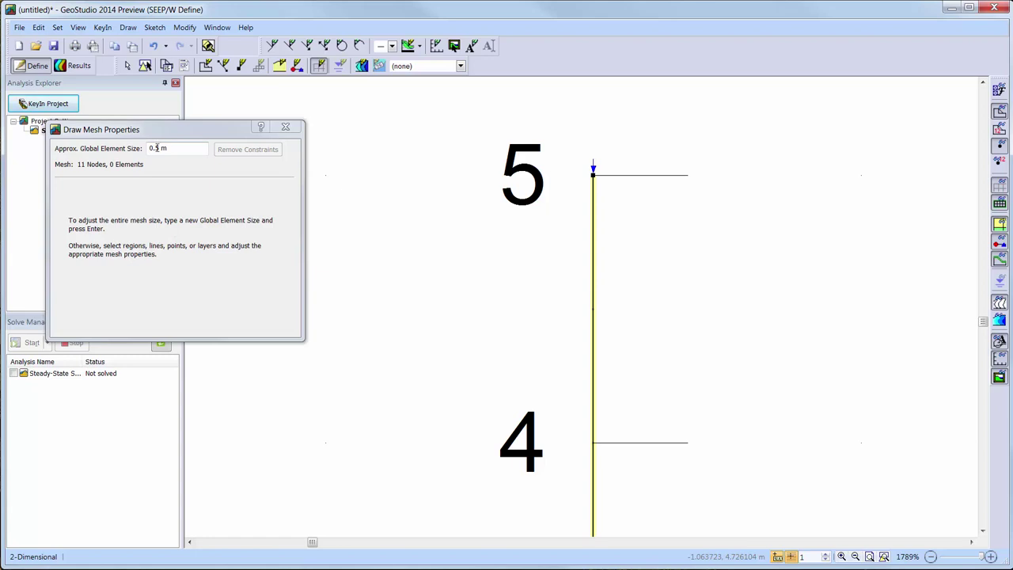
pyautogui.click(180, 150)
pyautogui.moveTo(185, 149); pyautogui.dragTo(148, 149)
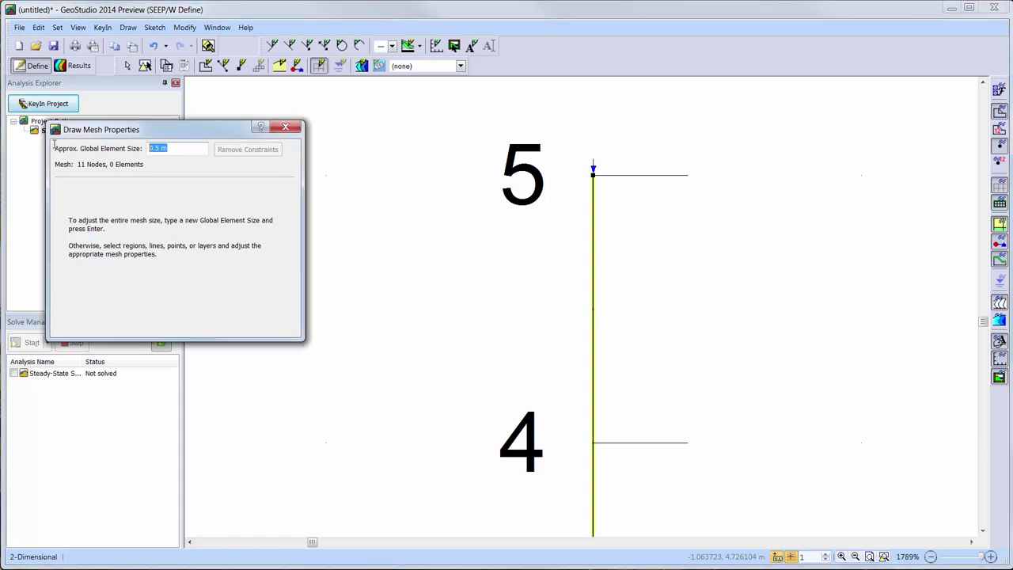
pyautogui.write('0.01')
pyautogui.press('Return')
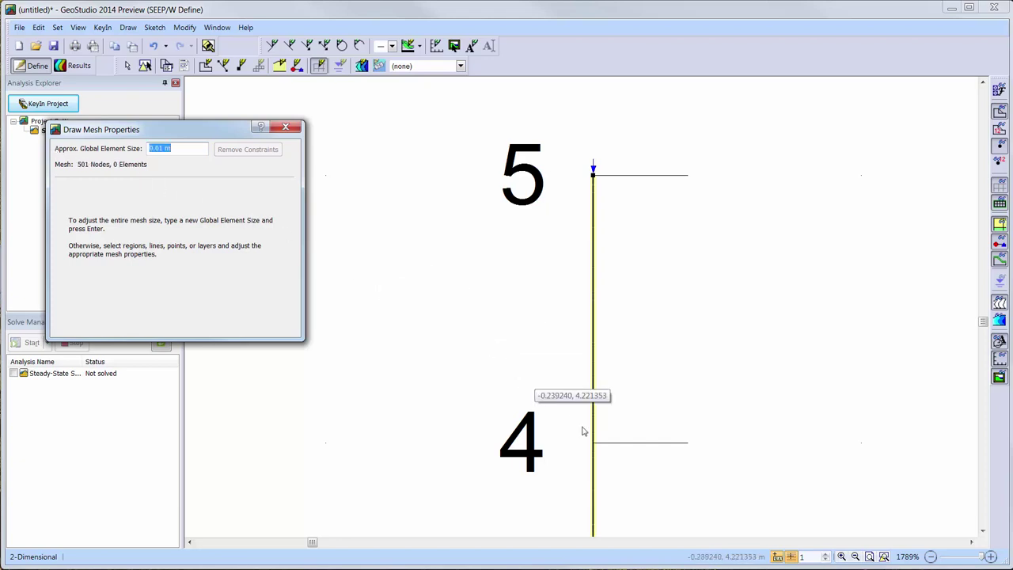
pyautogui.click(842, 557)
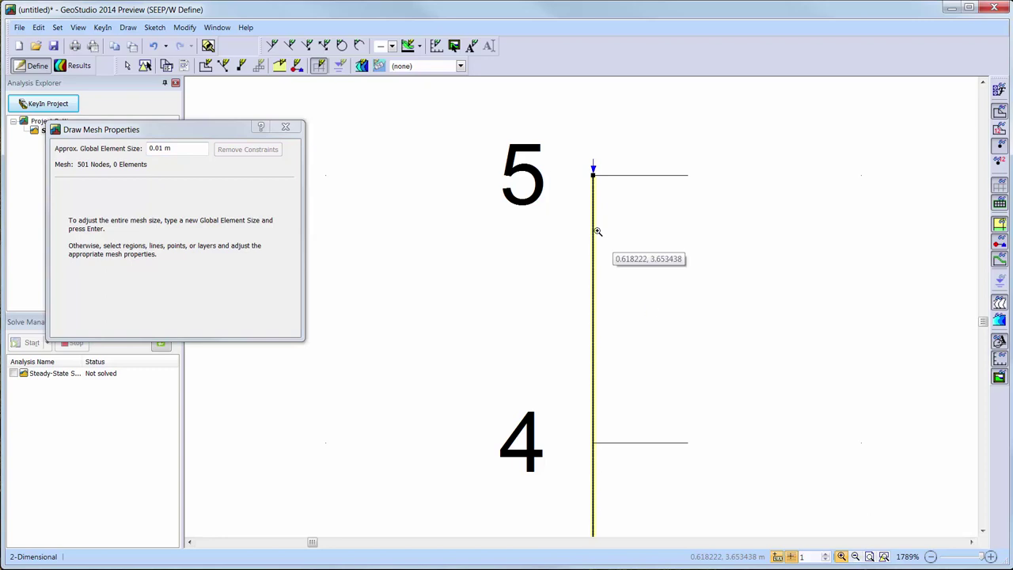
pyautogui.moveTo(532, 152); pyautogui.dragTo(629, 233)
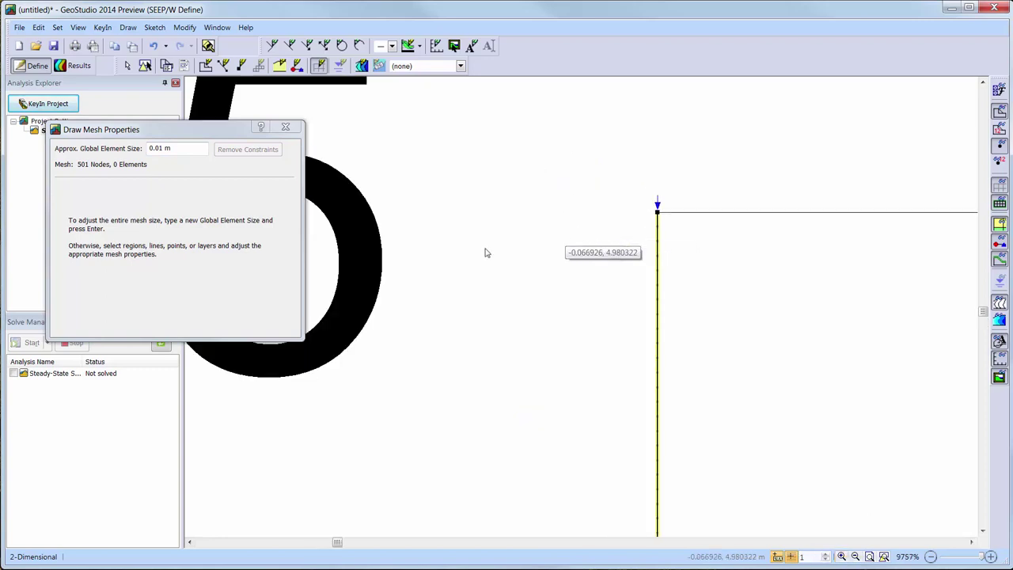